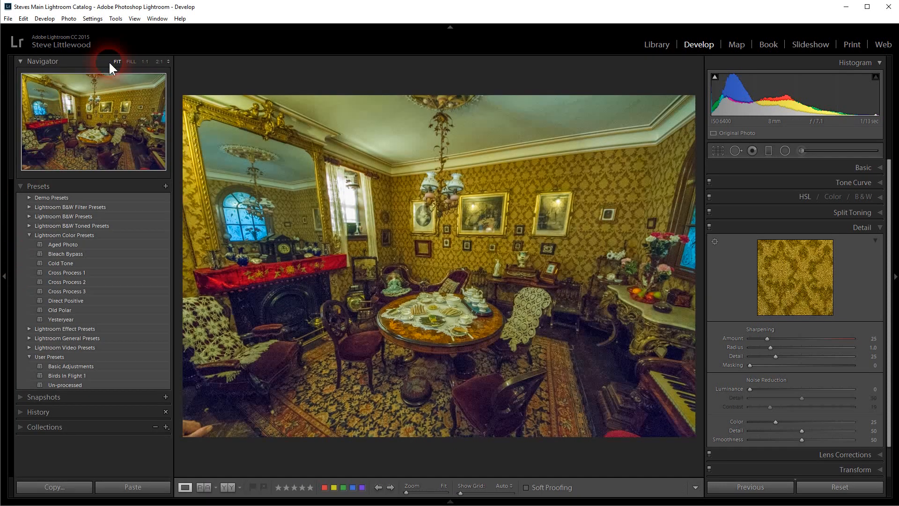
- Set the zoom ratio to 2:1, hide the presets side panel, and magnify the dark area beside the fireplace
click(168, 62)
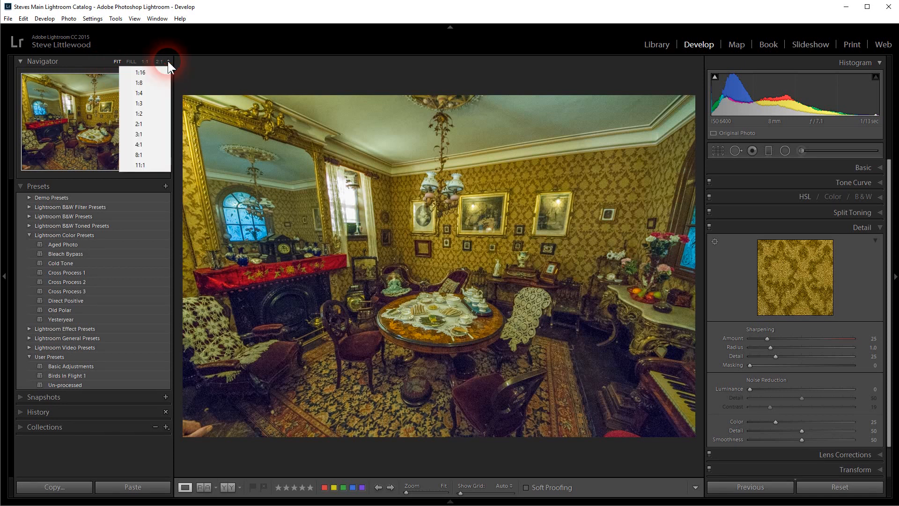
click(140, 124)
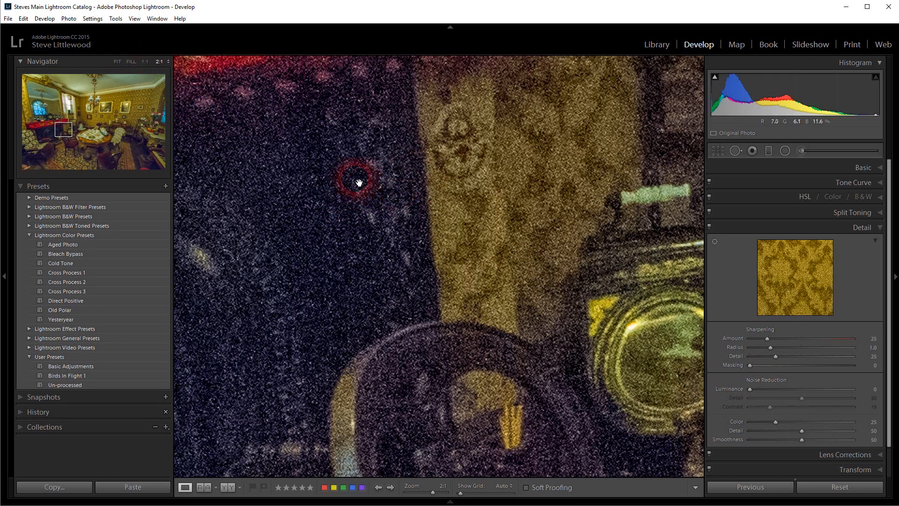
click(3, 280)
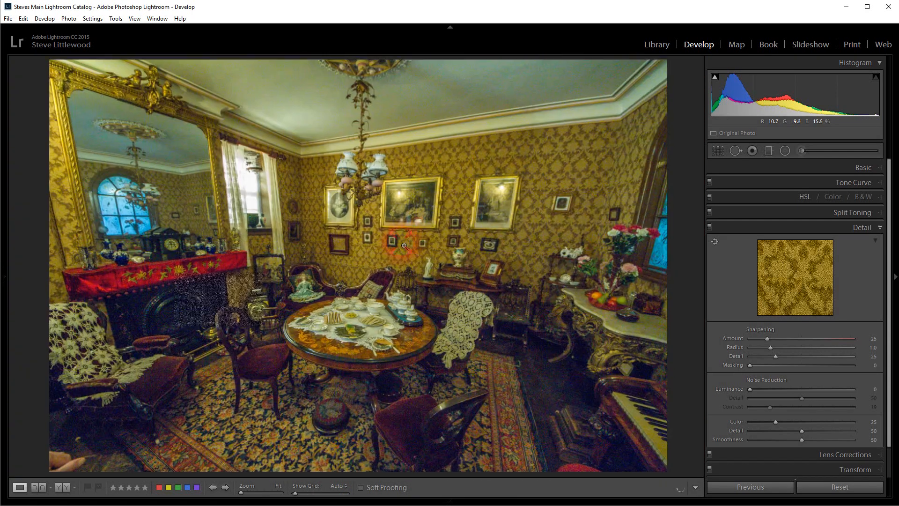
click(405, 245)
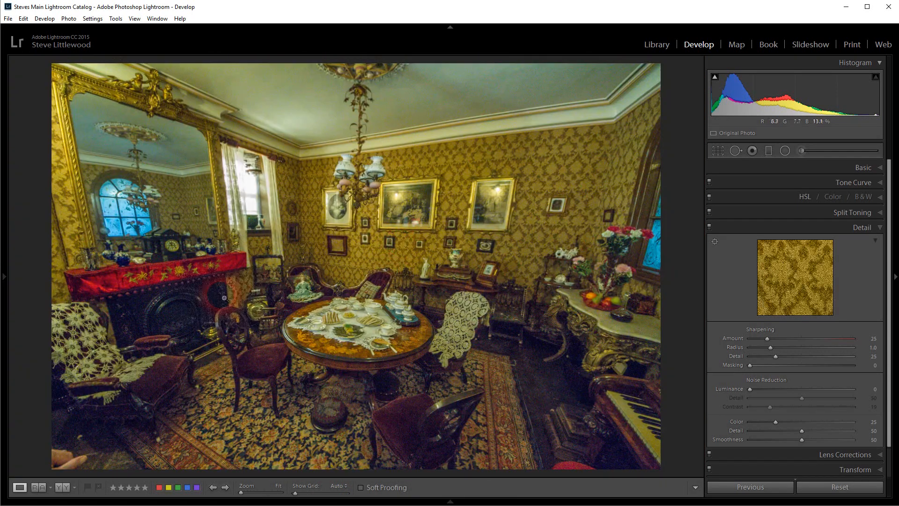
click(226, 296)
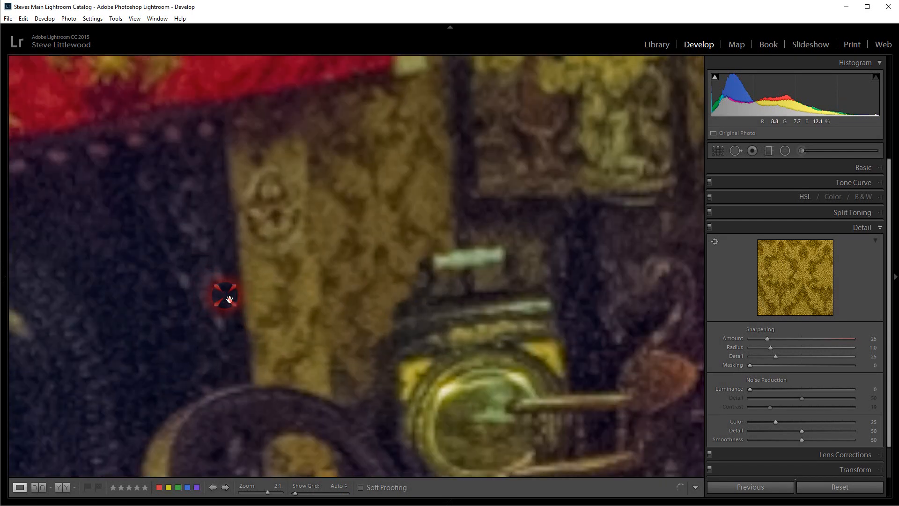
drag(339, 303, 372, 238)
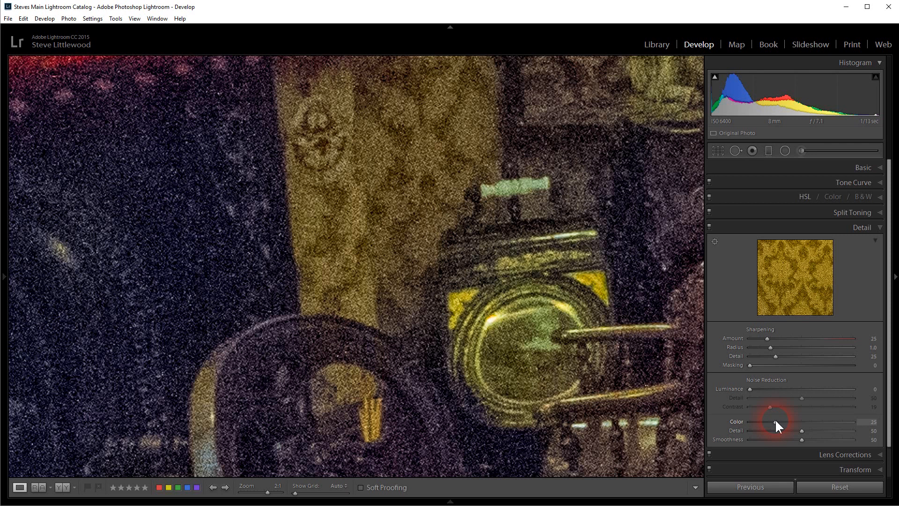
- Try color noise reduction at 0 and reset it to its default of 25
drag(776, 421, 736, 426)
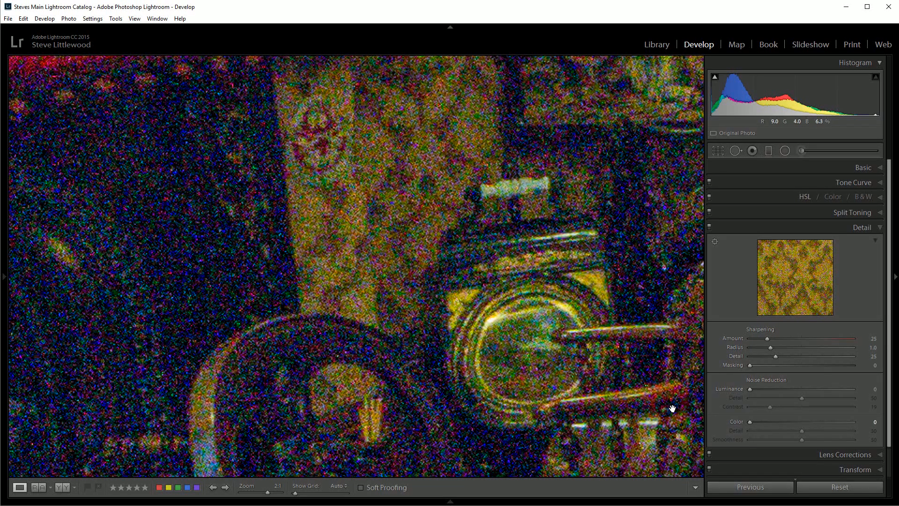
double_click(749, 421)
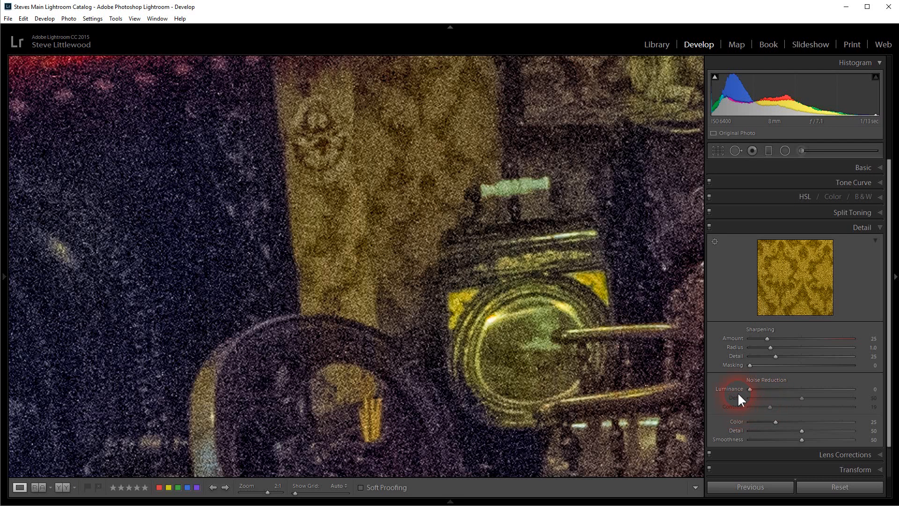
- Try luminance noise reduction at 100 with its Detail lowered to 0, and return Detail to 50
drag(751, 386, 755, 386)
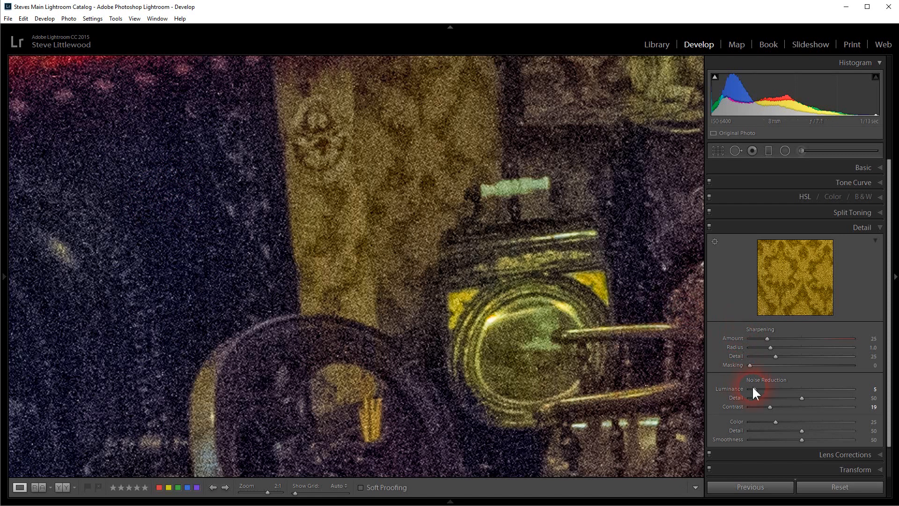
mouse_move(756, 388)
mouse_down()
mouse_move(776, 389)
mouse_move(747, 390)
mouse_up()
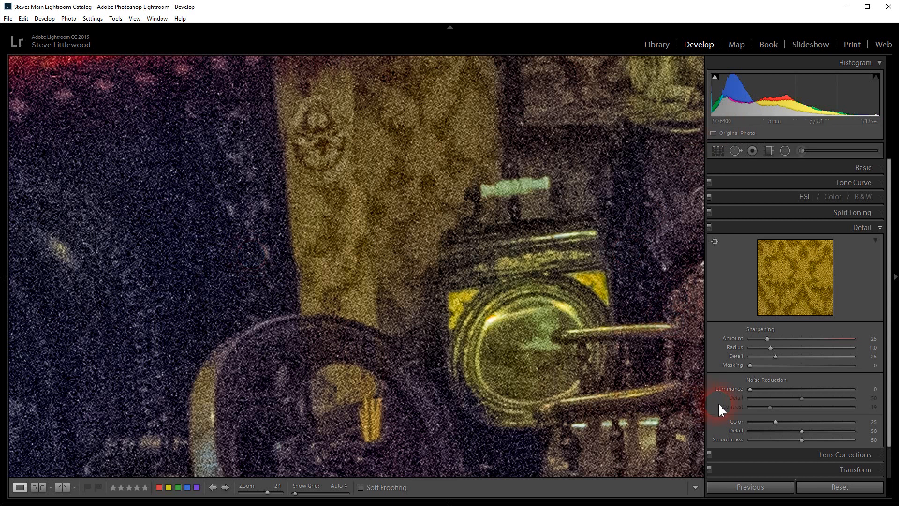
drag(749, 389, 832, 389)
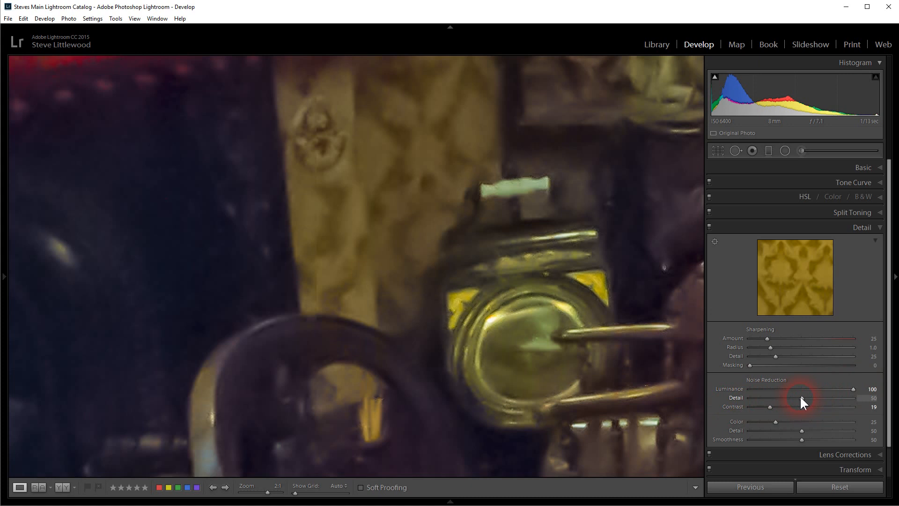
drag(801, 397, 733, 400)
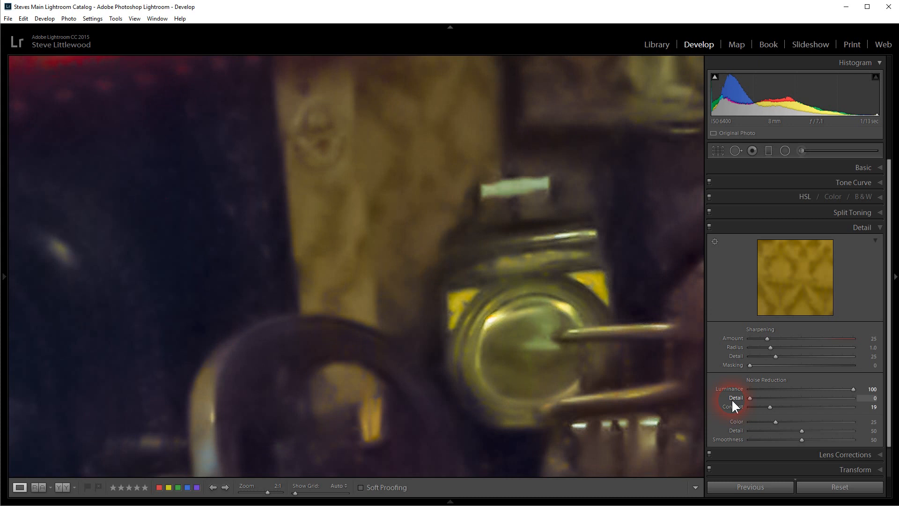
drag(733, 400, 872, 399)
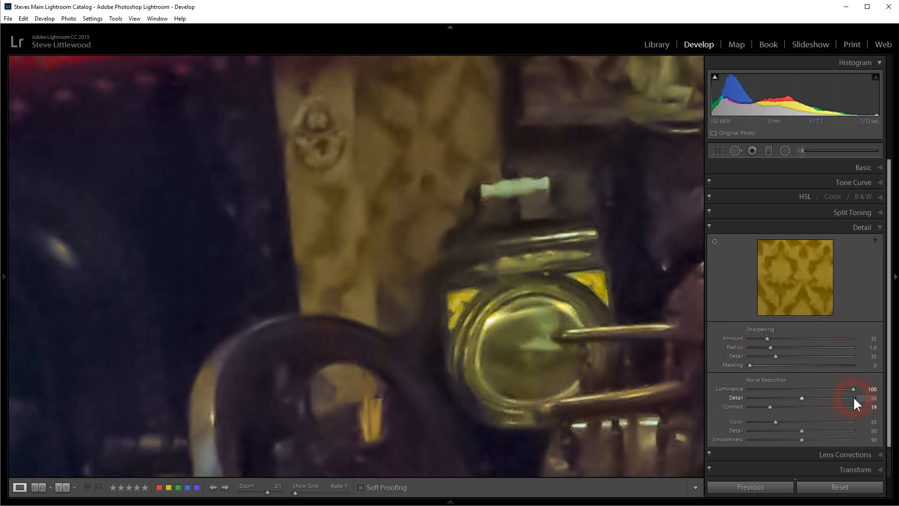
- Try the luminance noise reduction Contrast at 100, and settle it at 26
click(769, 410)
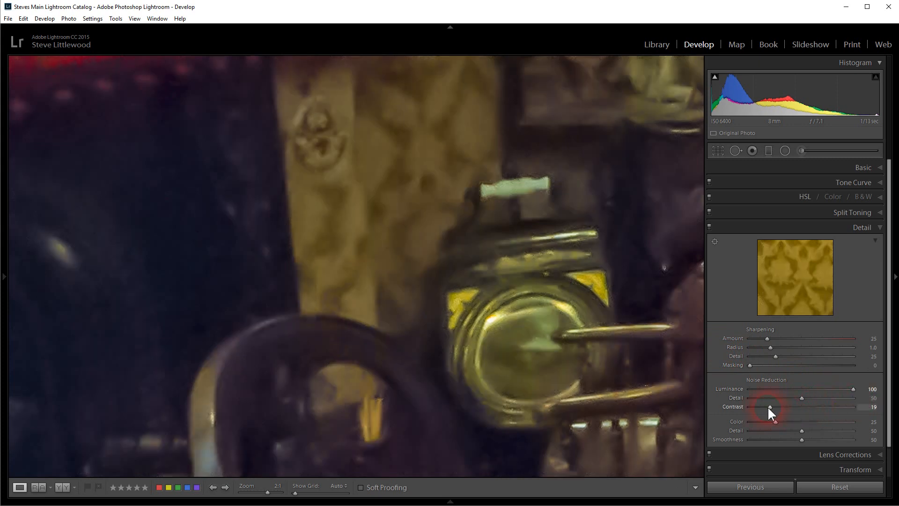
drag(770, 406, 763, 406)
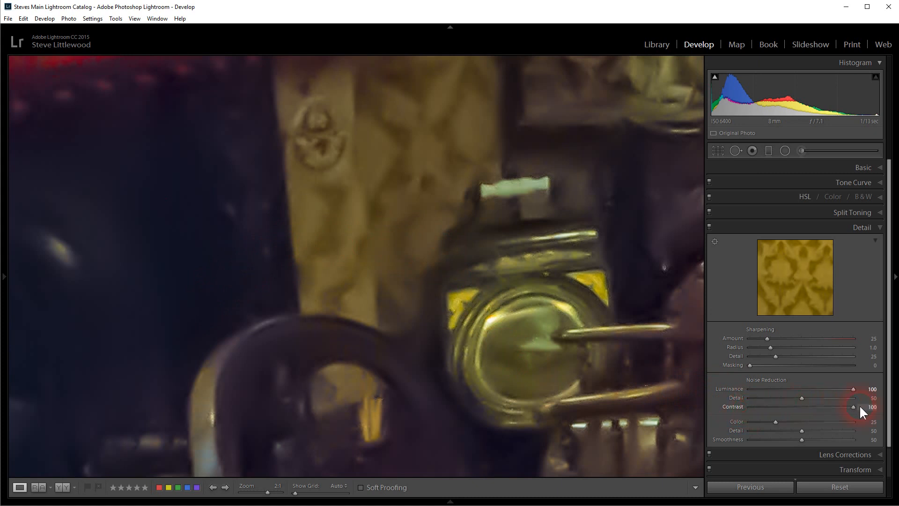
drag(860, 406, 861, 406)
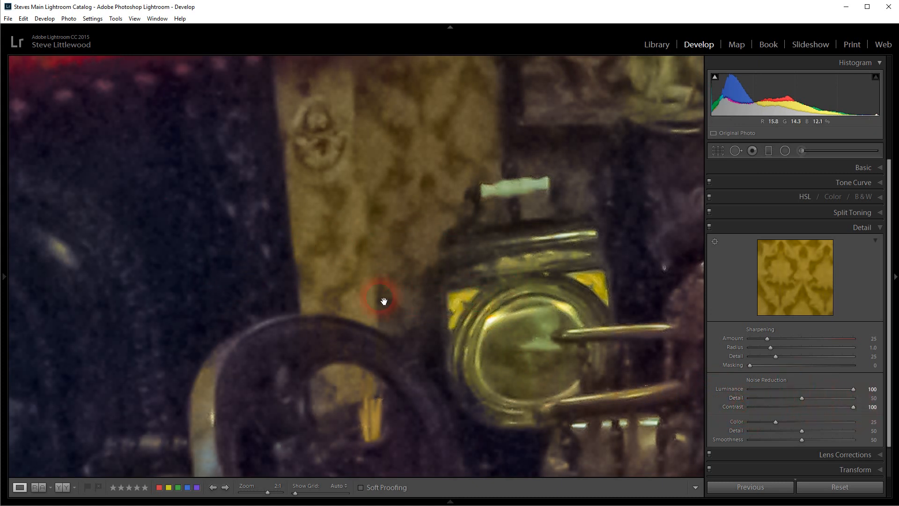
drag(186, 286, 186, 287)
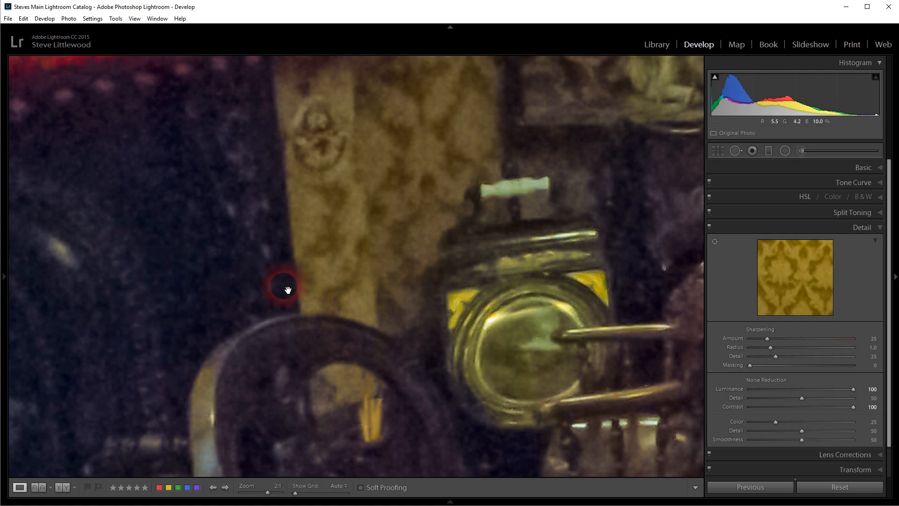
click(777, 406)
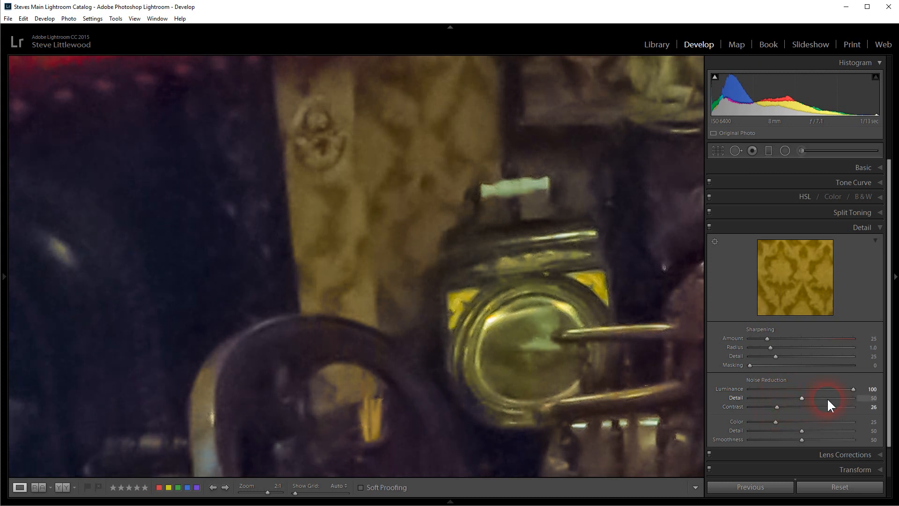
- Set luminance noise reduction to 35, checking the whole photo and comparing the magnified noise against the reset value
drag(817, 393, 791, 392)
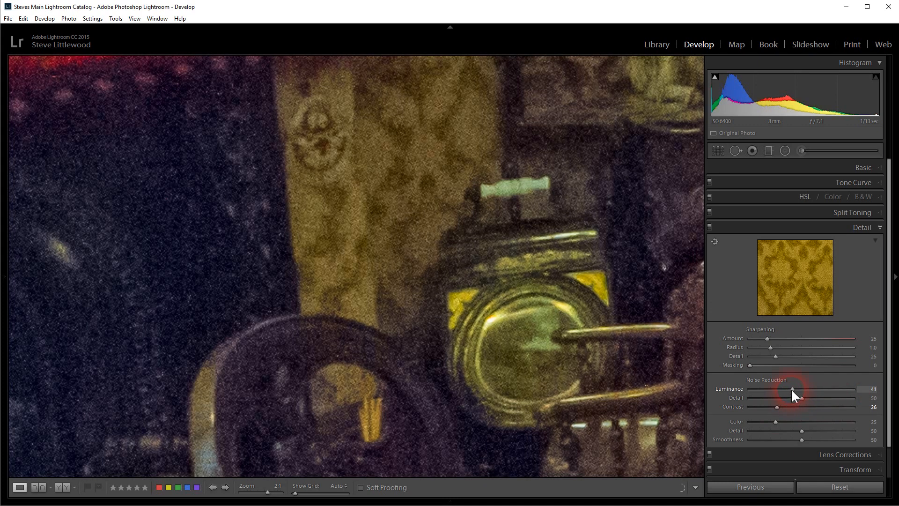
drag(871, 387, 787, 391)
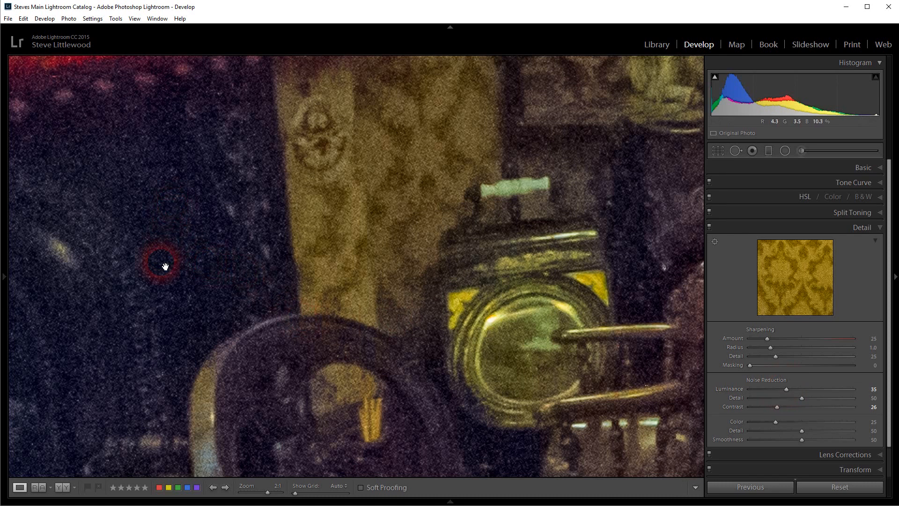
click(304, 257)
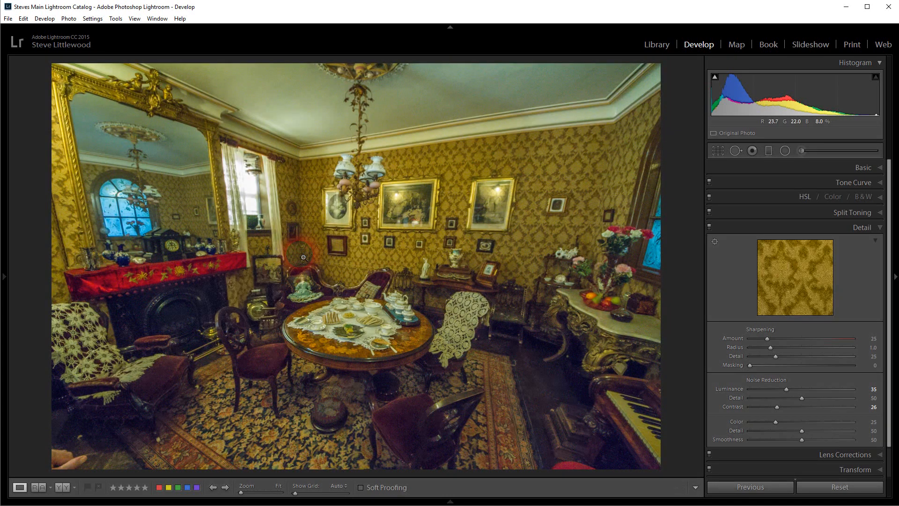
click(304, 257)
drag(249, 364, 642, 442)
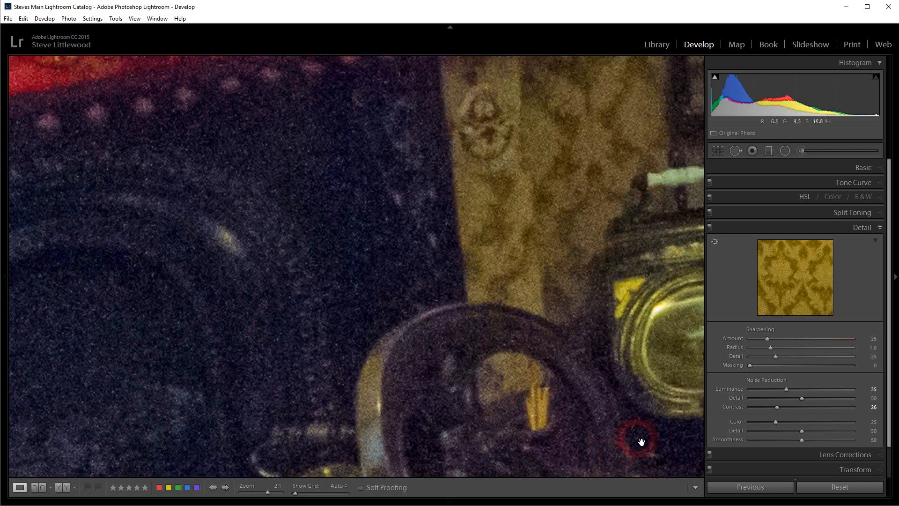
double_click(745, 388)
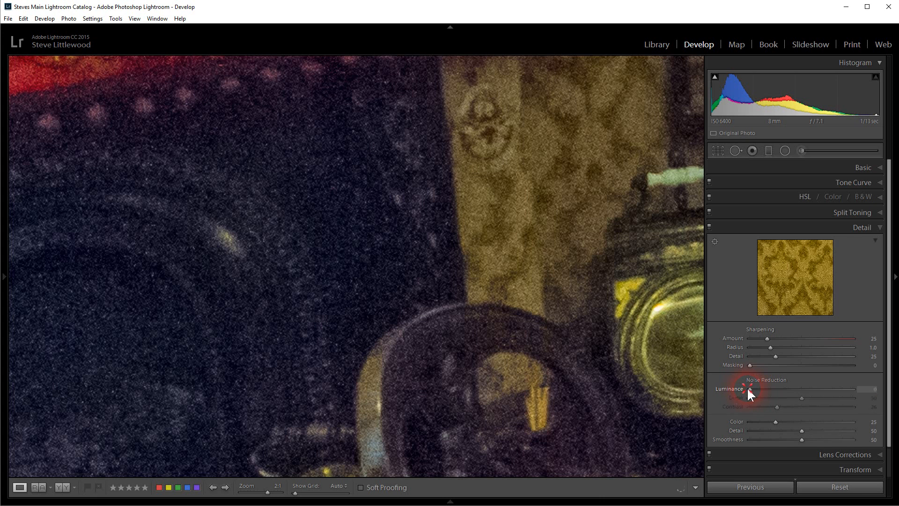
drag(751, 390, 786, 389)
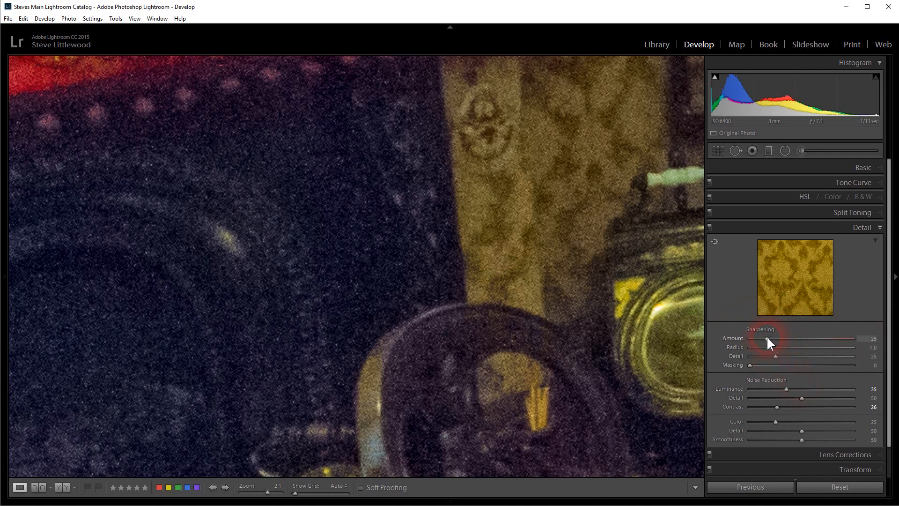
- Try sharpening with Amount 150, Radius 3.0 and Detail at 0 and 100, and reset Detail to 25
drag(526, 195, 479, 373)
drag(491, 239, 299, 327)
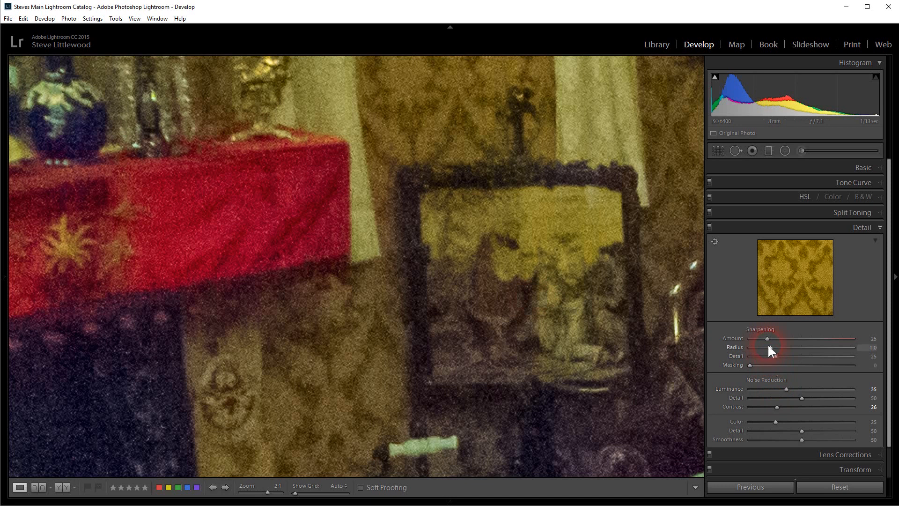
drag(768, 337, 864, 337)
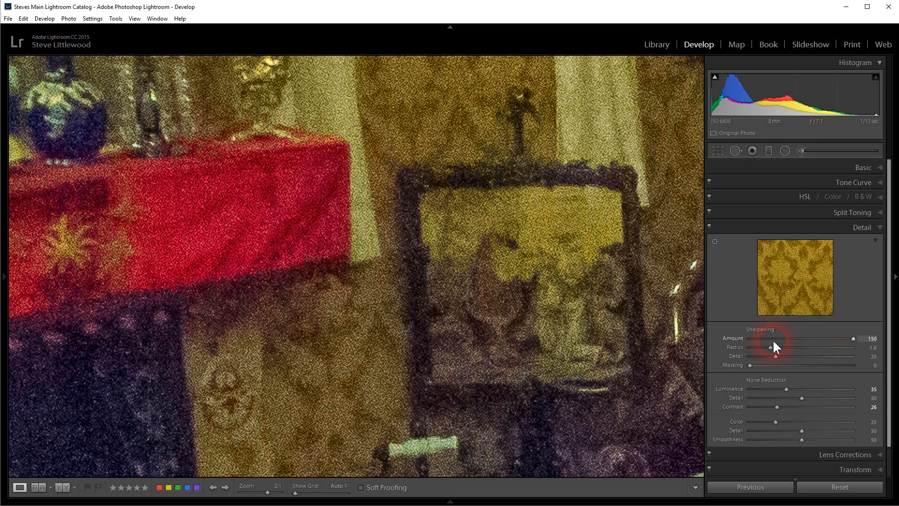
drag(818, 357, 843, 358)
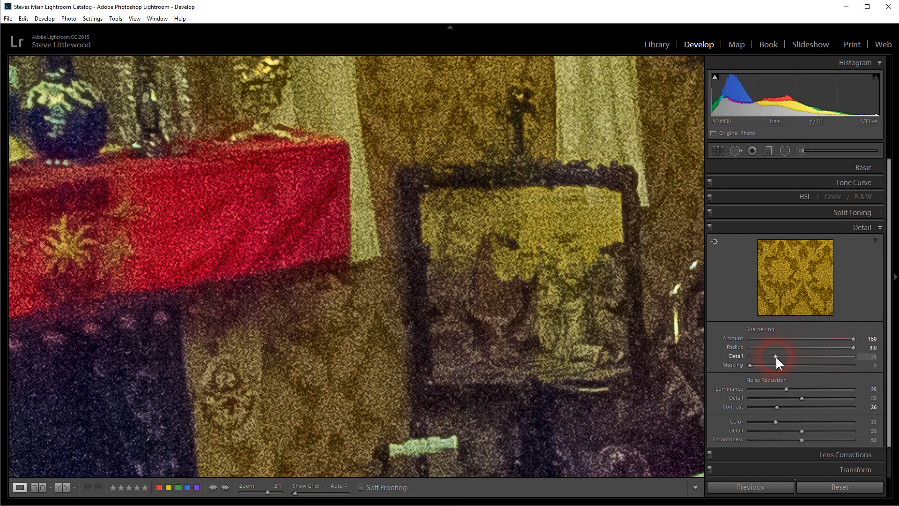
drag(775, 355, 740, 355)
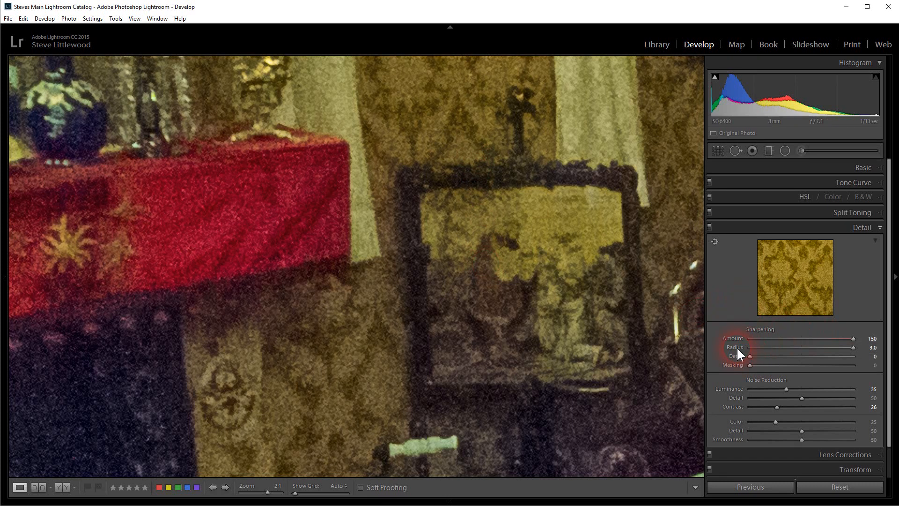
drag(748, 355, 869, 362)
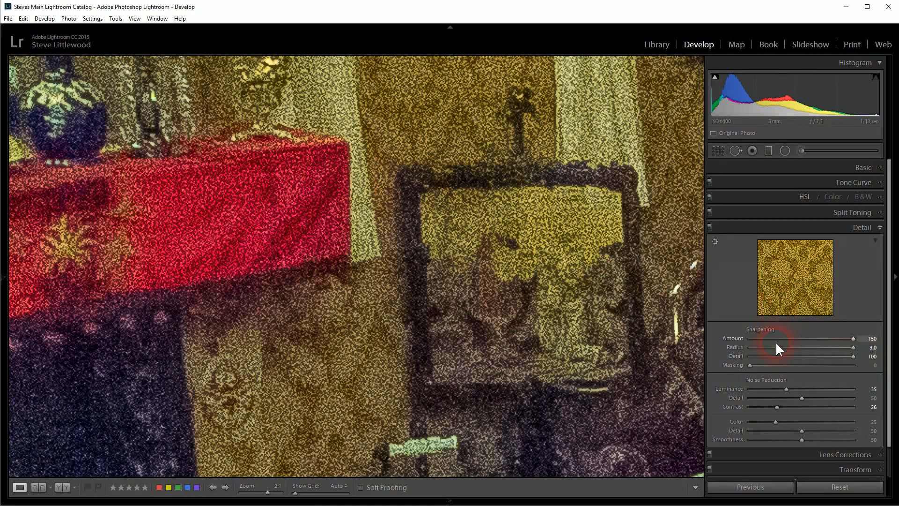
double_click(853, 355)
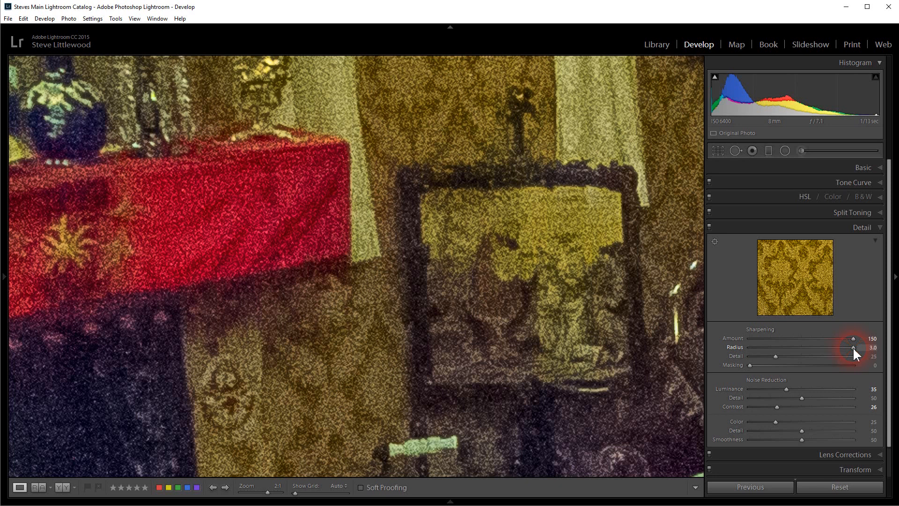
- Set the sharpening Radius to 1.2 and the Amount to 42
drag(853, 347, 771, 346)
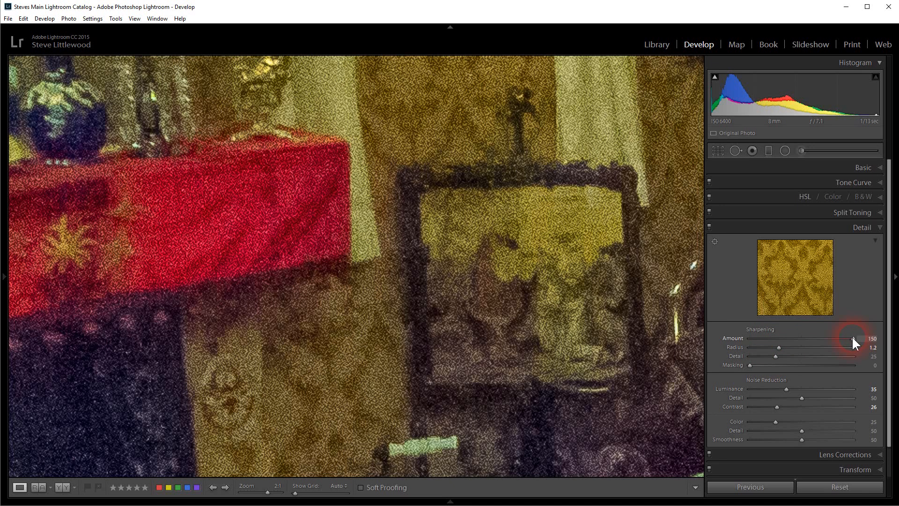
drag(827, 336, 788, 335)
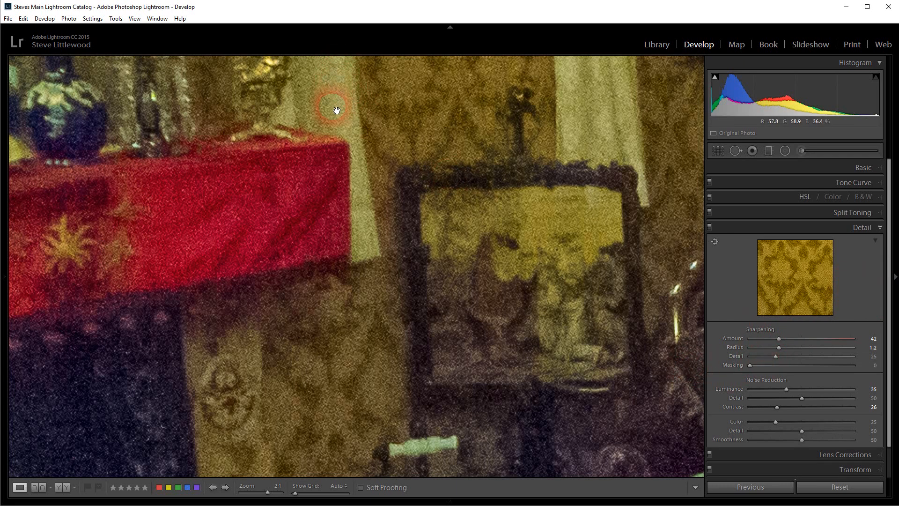
- Set the sharpening Masking to 82 using the black-and-white edge mask preview, and view the whole photo
drag(388, 173, 451, 215)
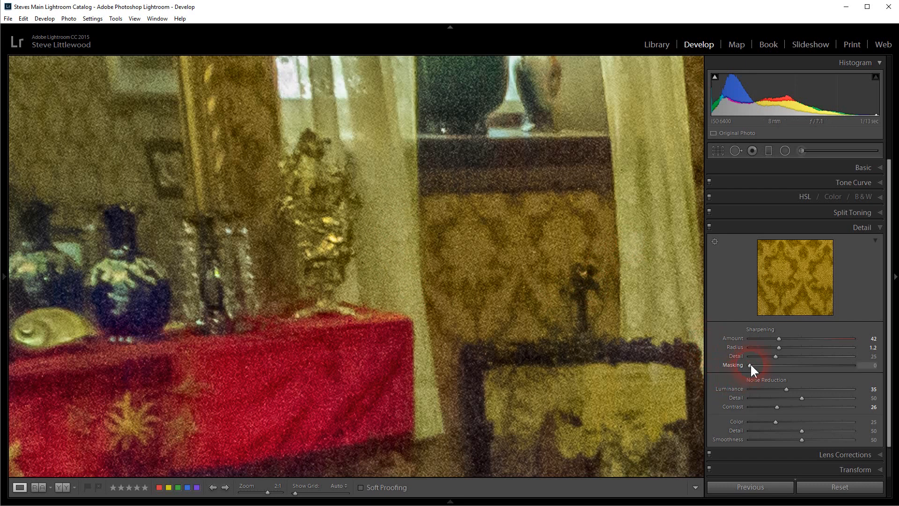
key(alt)
alt+click(750, 365)
alt+drag(750, 365, 842, 364)
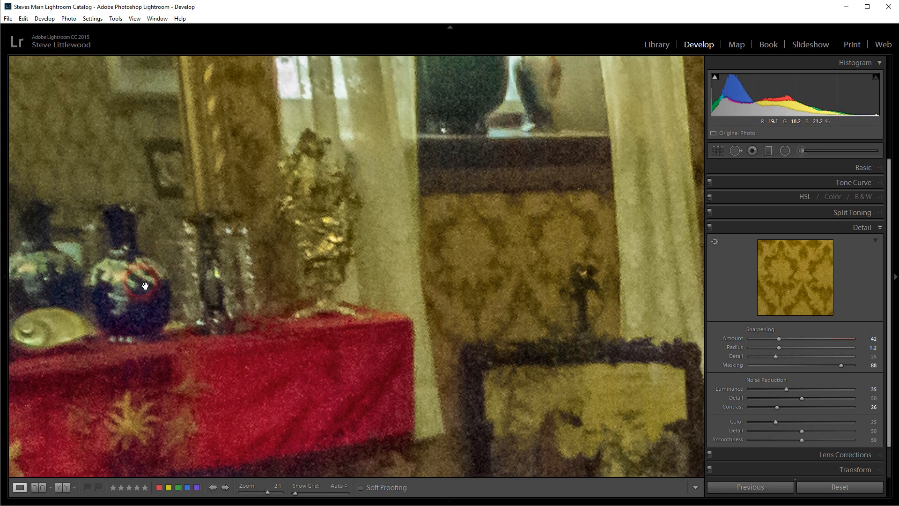
key(alt)
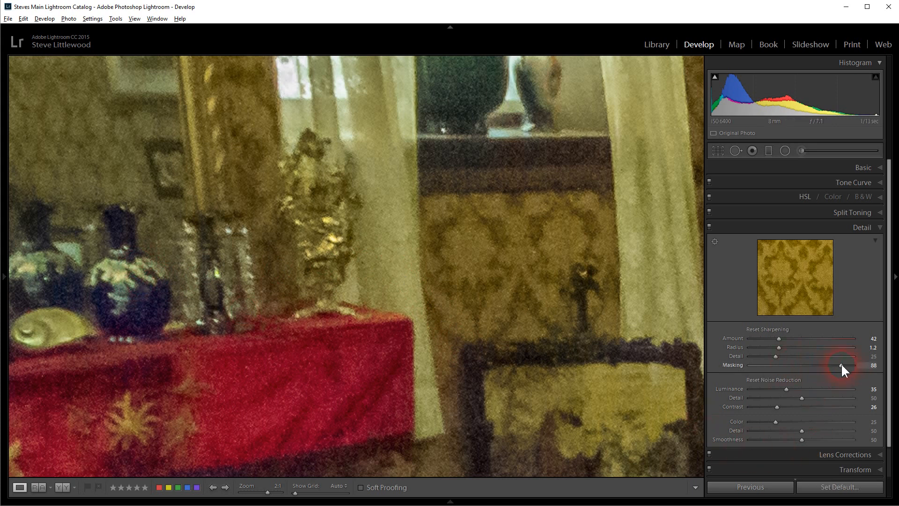
alt+click(841, 364)
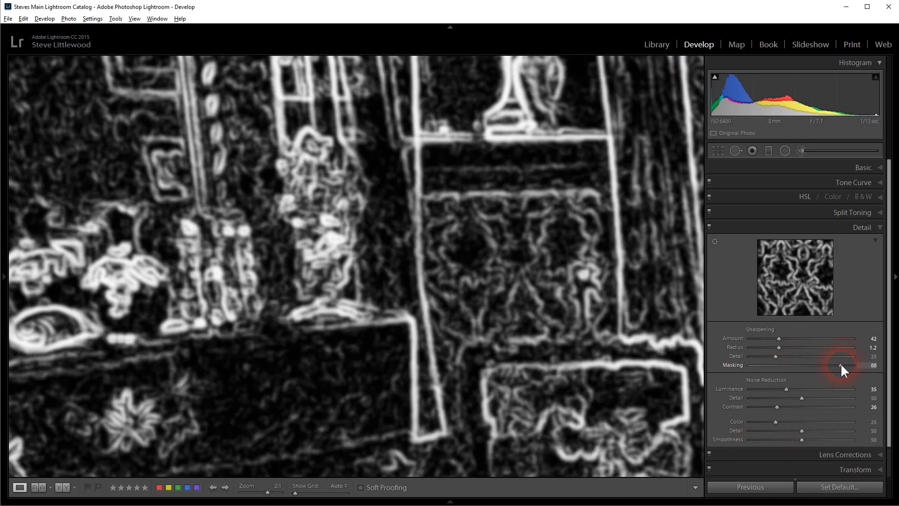
mouse_move(841, 363)
mouse_down()
mouse_move(827, 361)
mouse_move(834, 362)
mouse_up()
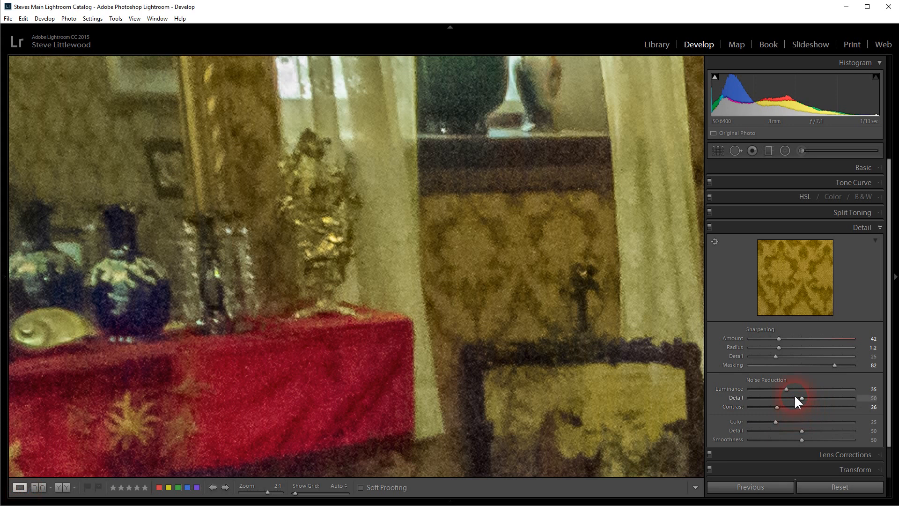
click(404, 262)
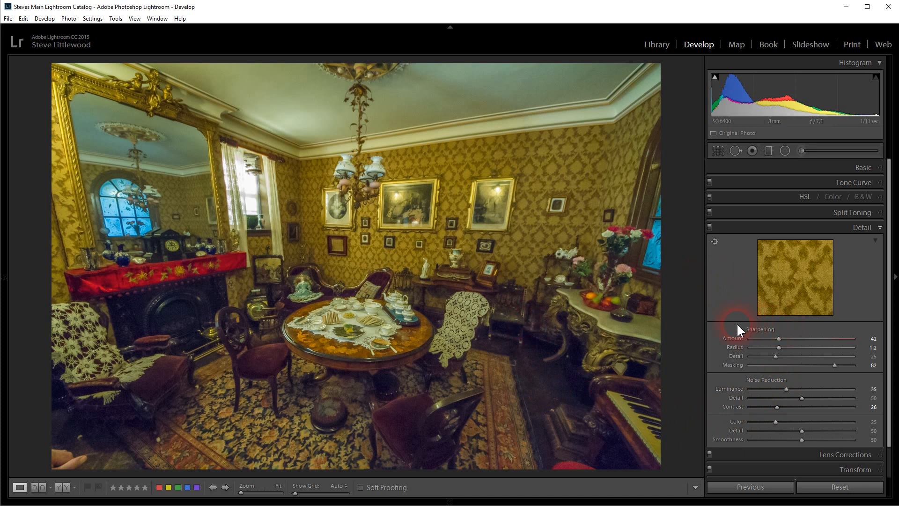
- Open the export settings and set the amount of output sharpening for screen to Low, trying Standard first
click(9, 19)
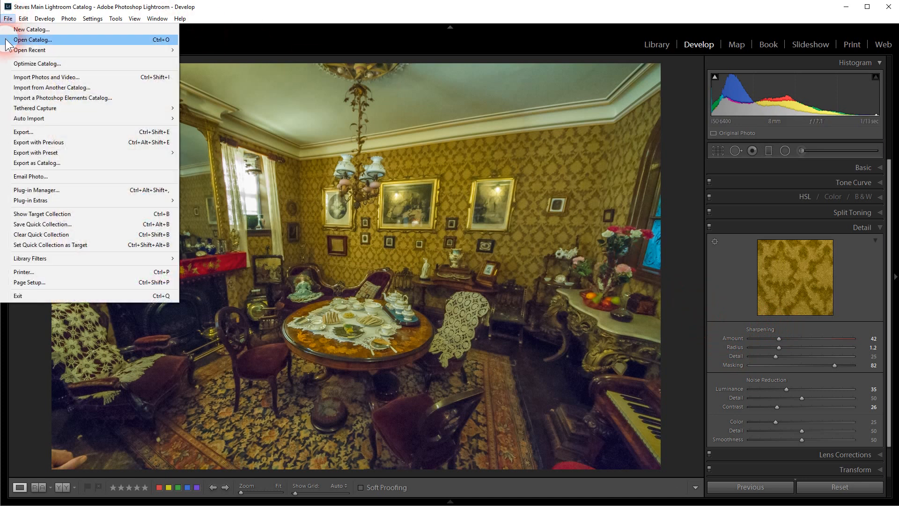
click(27, 132)
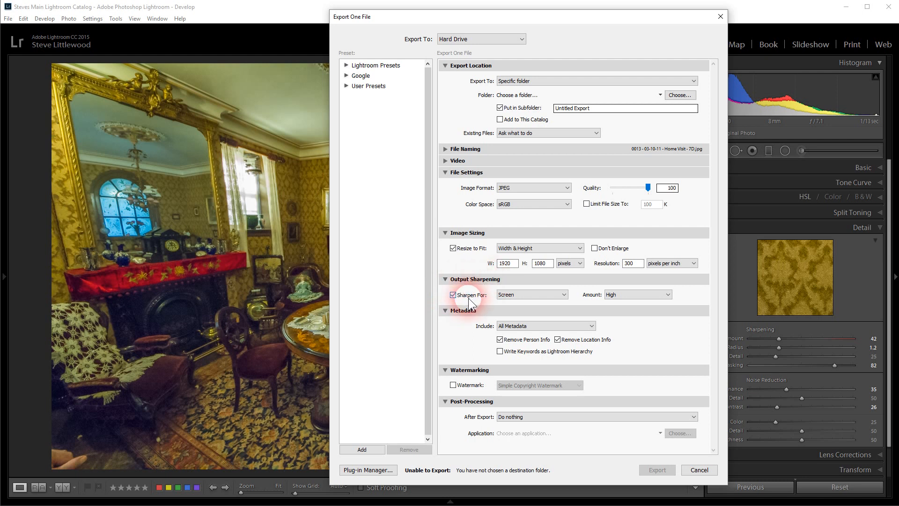
click(548, 297)
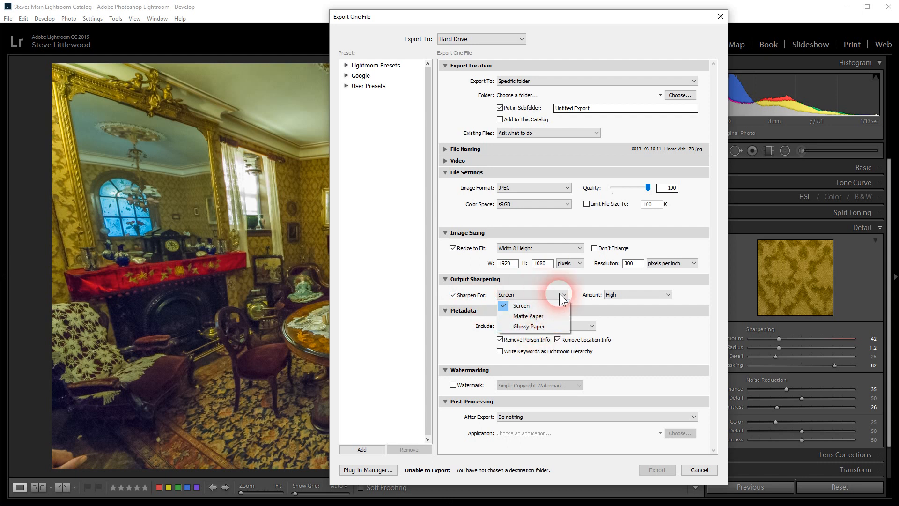
click(660, 300)
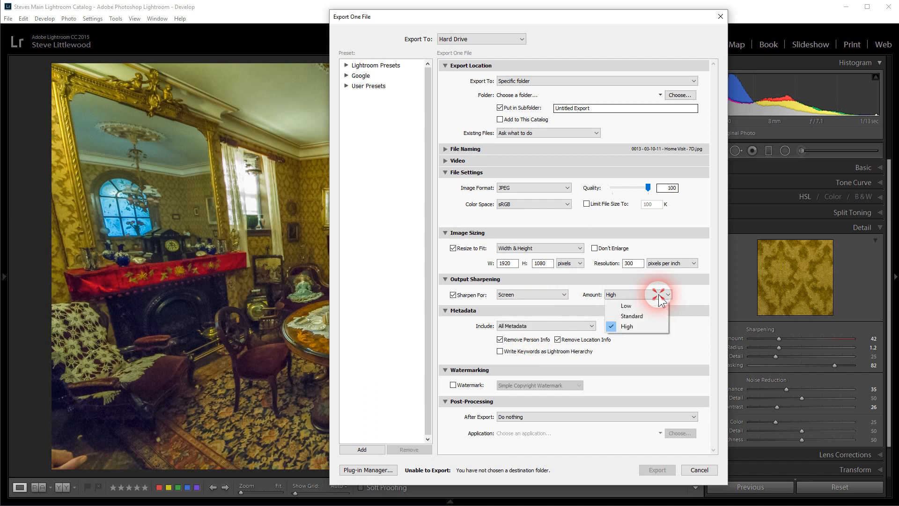
click(636, 322)
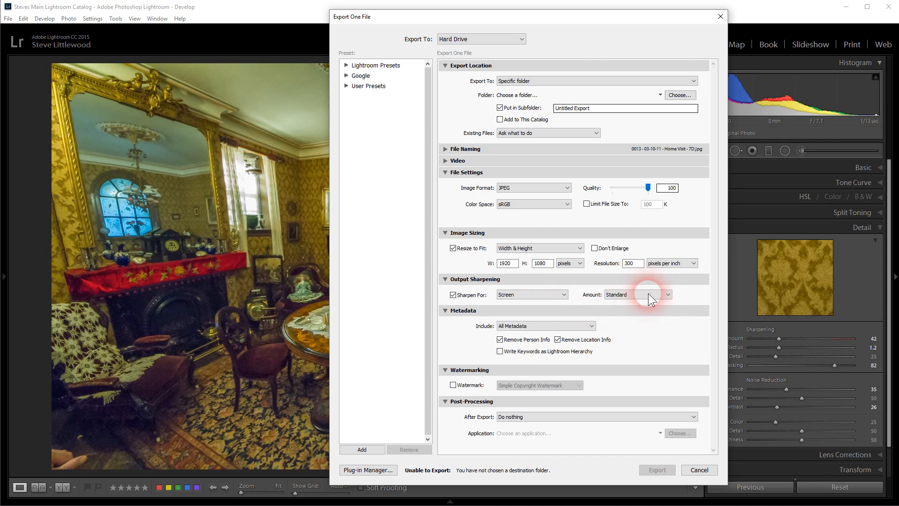
click(648, 294)
click(634, 305)
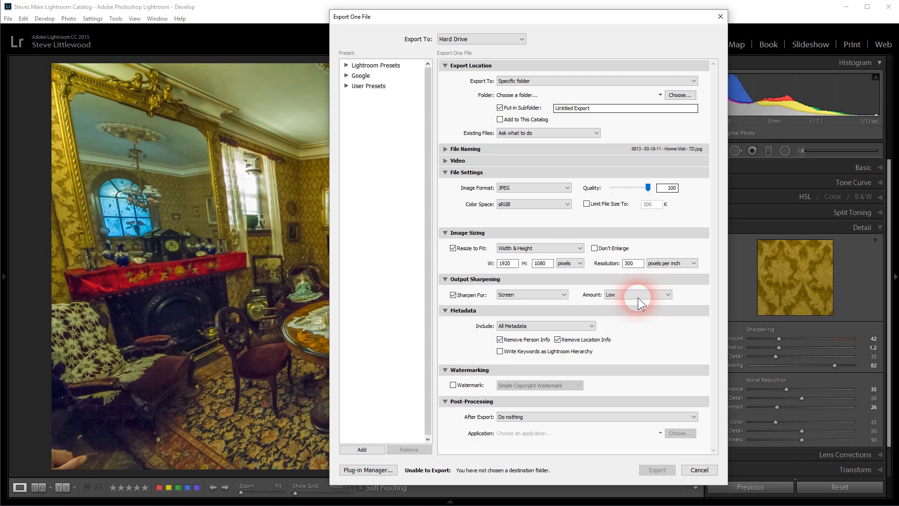
- Set the output sharpening amount for screen to Standard and close the export settings without exporting
click(640, 295)
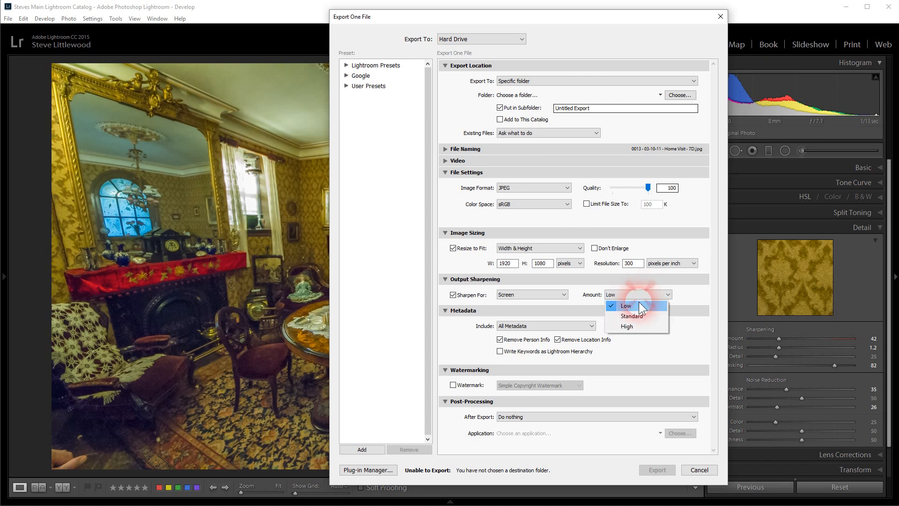
click(638, 320)
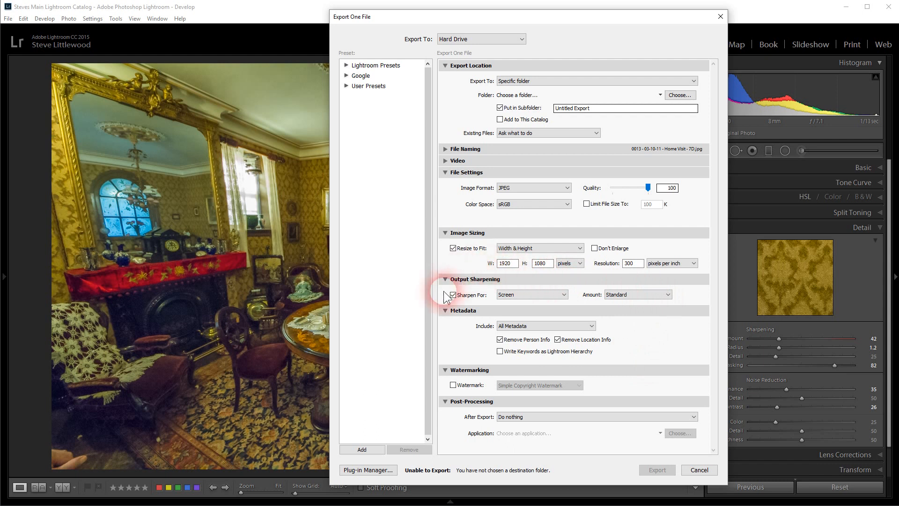
click(698, 470)
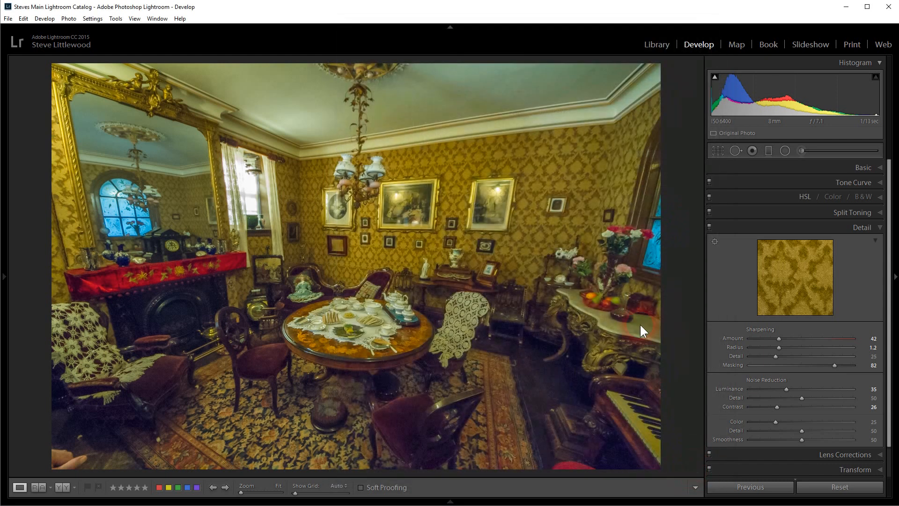
- Review the Print Sharpening options in the Print module, keeping sharpening enabled at Standard, and return to the Develop module
click(845, 40)
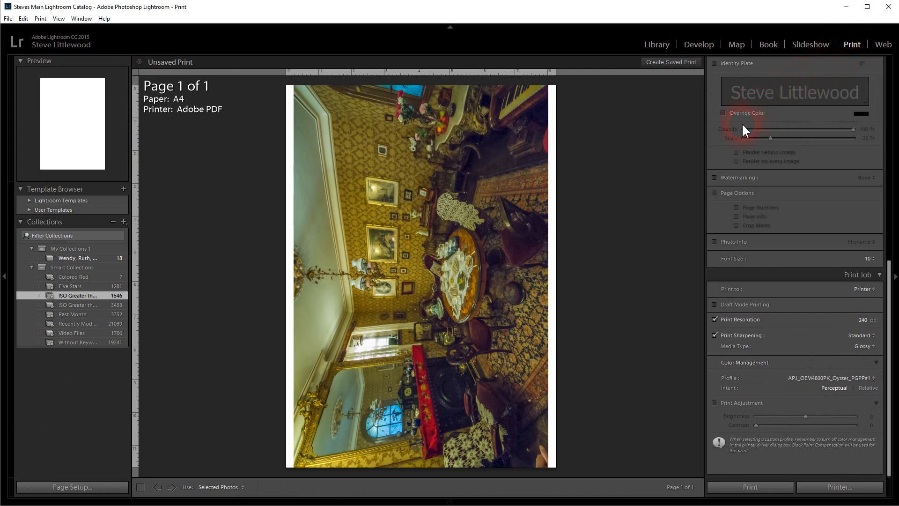
click(713, 334)
click(714, 334)
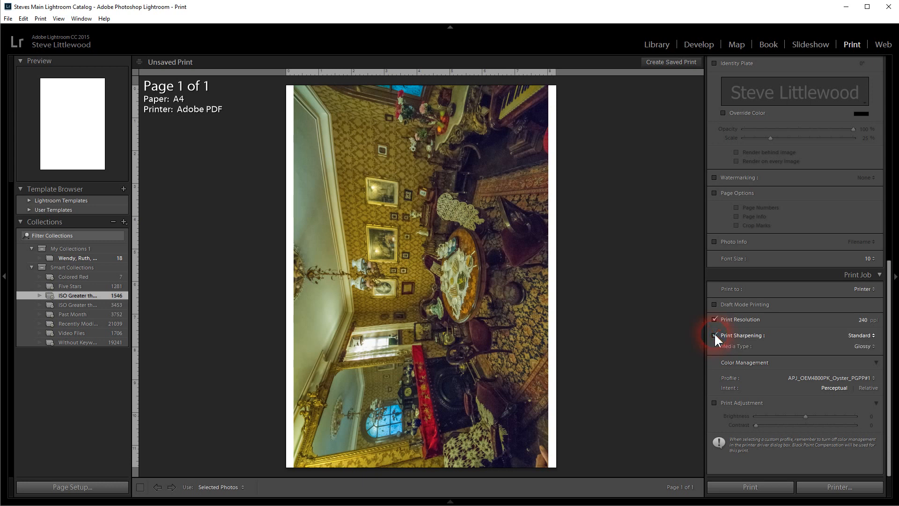
click(873, 335)
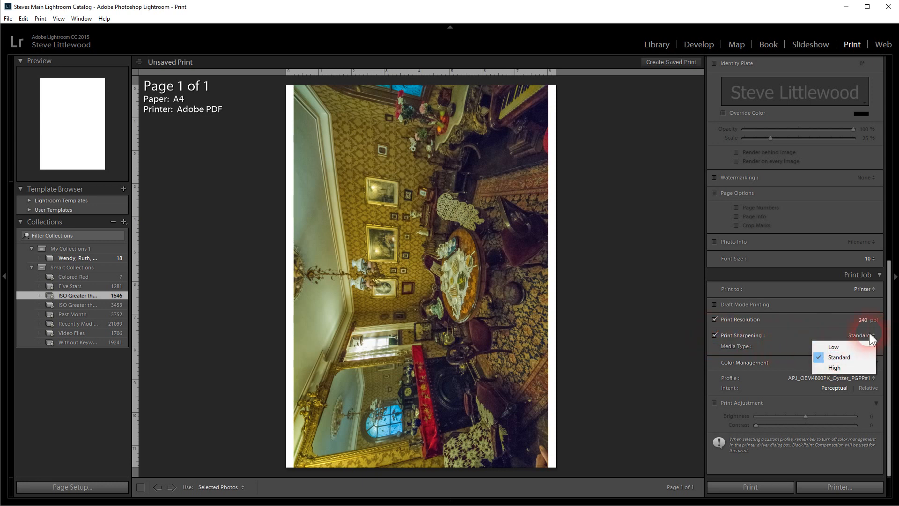
click(834, 357)
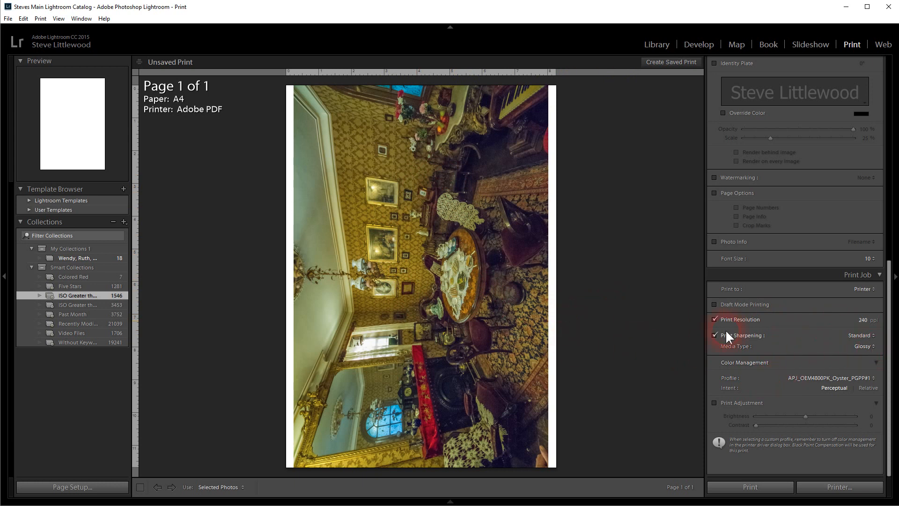
click(698, 44)
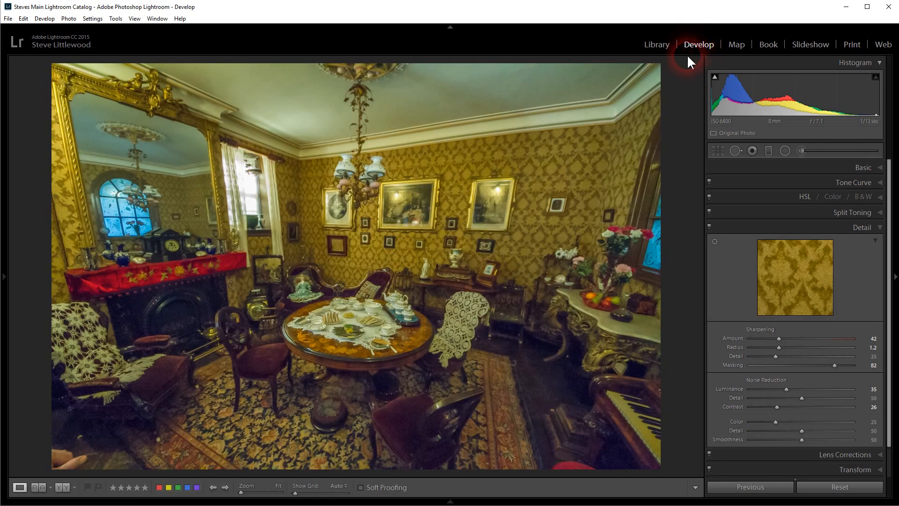